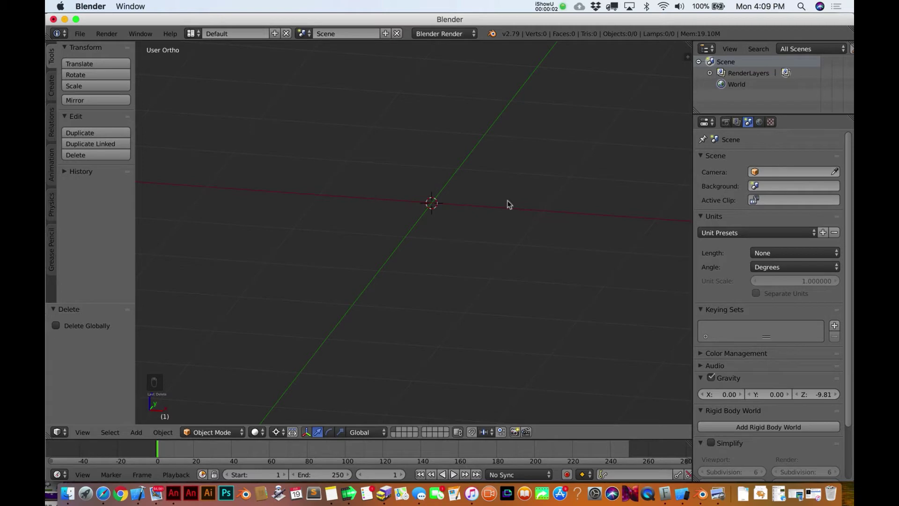
# - Open the Add menu in the empty 3D viewport to pick the Text object type
pyautogui.hotkey('shift', 'a')
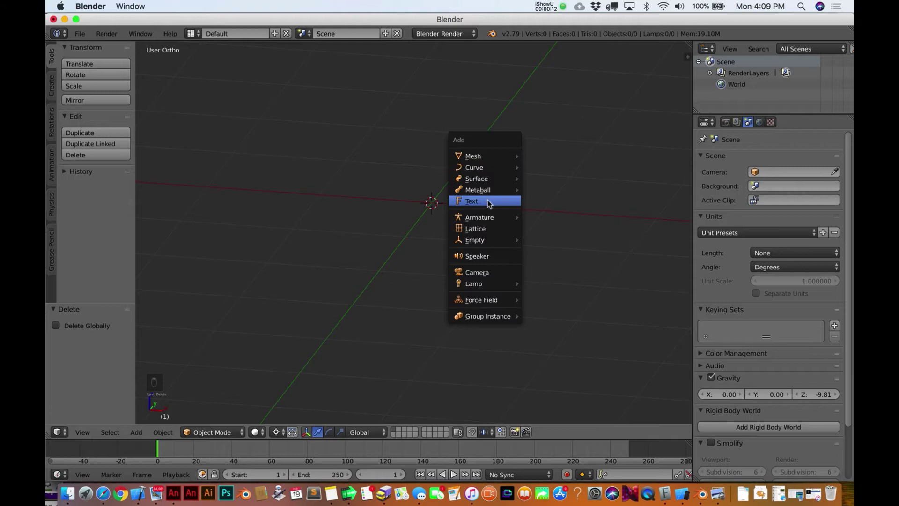
# - Add a Text object and rotate it about 98° around X so it stands upright
pyautogui.click(489, 202)
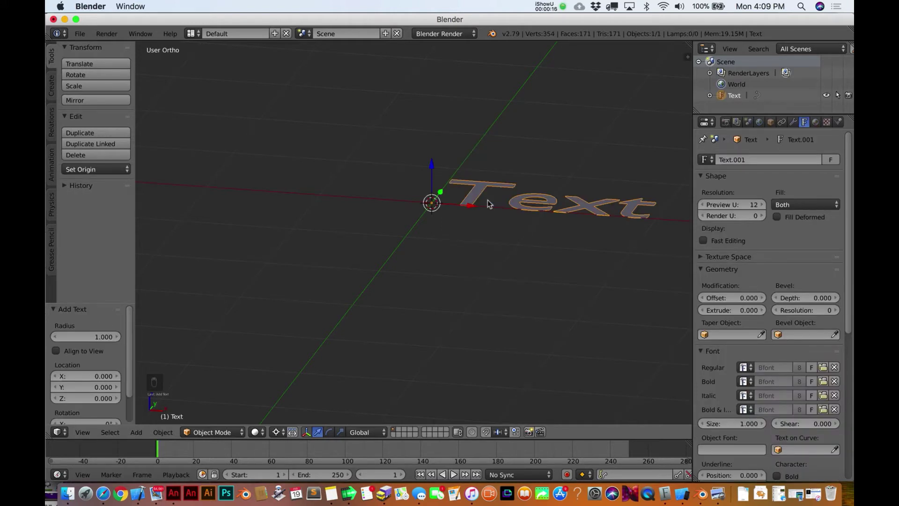
pyautogui.press('r')
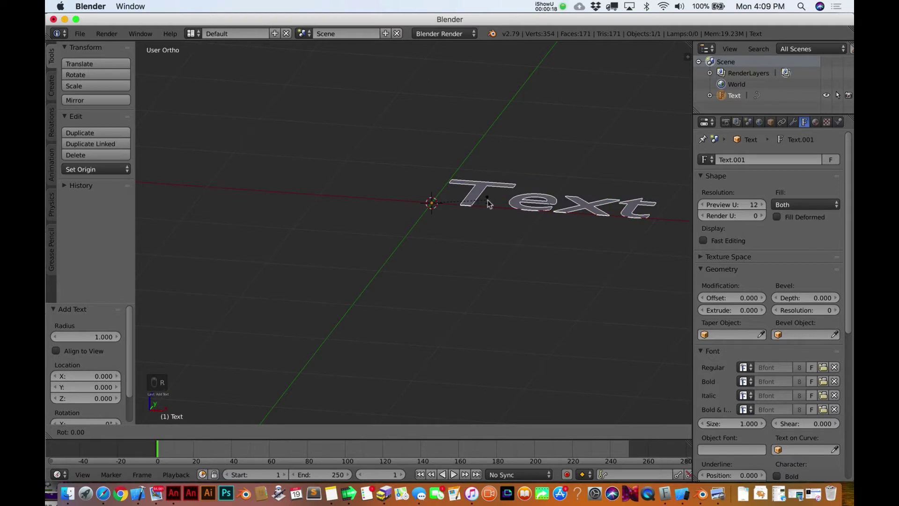
pyautogui.press('x')
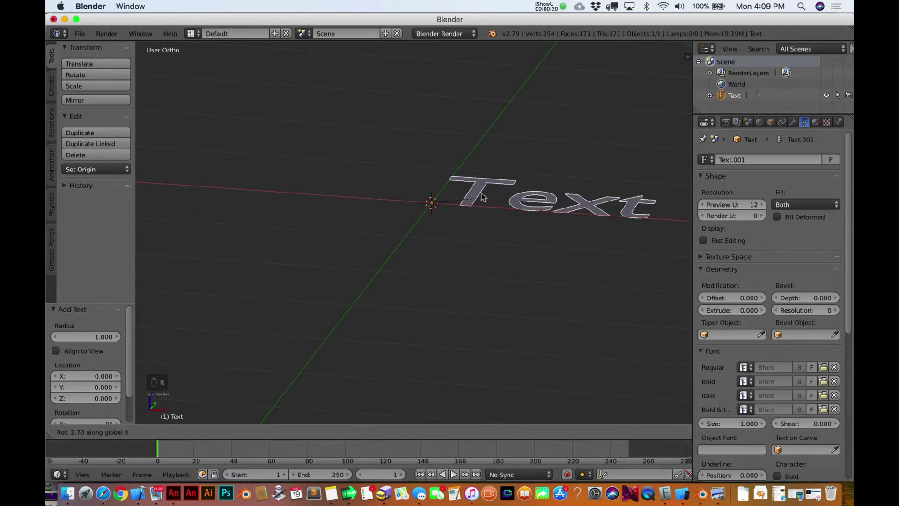
pyautogui.click(430, 188)
pyautogui.moveTo(429, 188); pyautogui.dragTo(429, 187, button='middle')
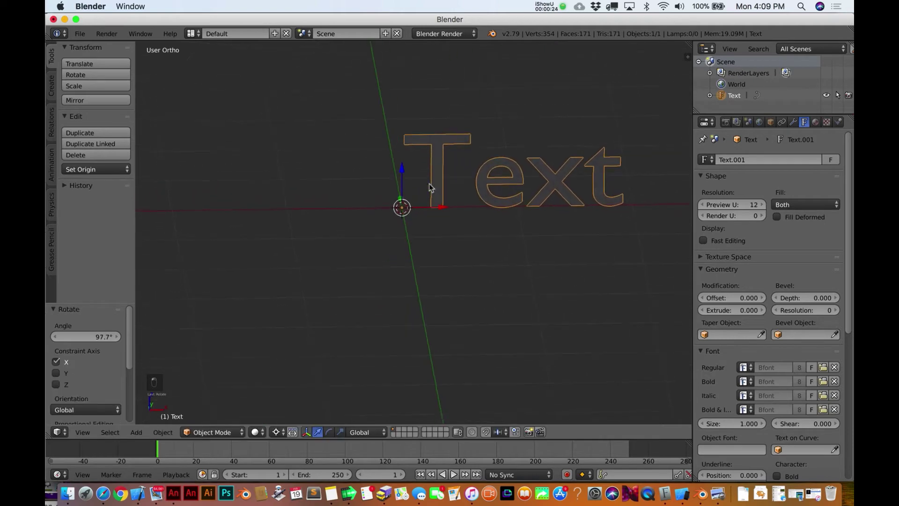
pyautogui.scroll(-2, 430, 187)
pyautogui.scroll(-2, 430, 188)
pyautogui.scroll(-2, 429, 188)
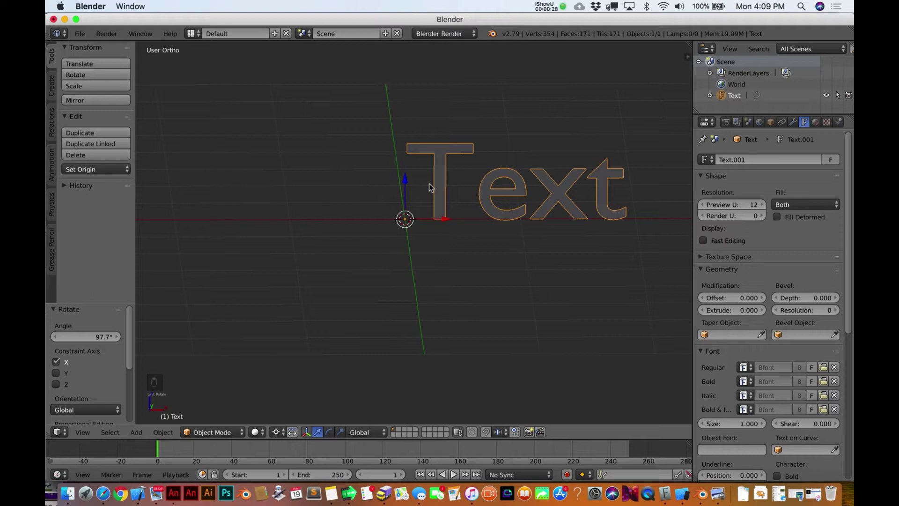
# - Replace the default word 'Text' with 'CartoonSmart' and return to object mode
pyautogui.press('Tab')
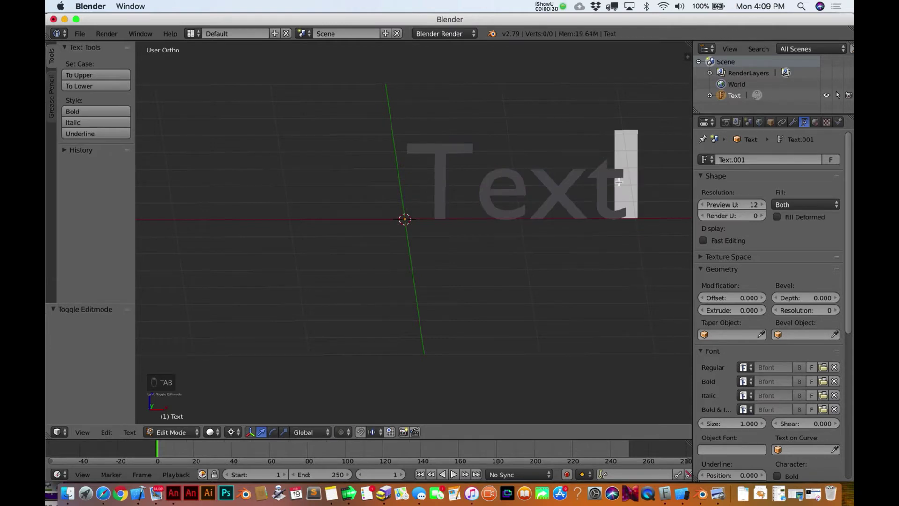
pyautogui.press('BackSpace')
pyautogui.press('BackSpace')
pyautogui.press('BackSpace')
pyautogui.press('BackSpace')
pyautogui.press('BackSpace')
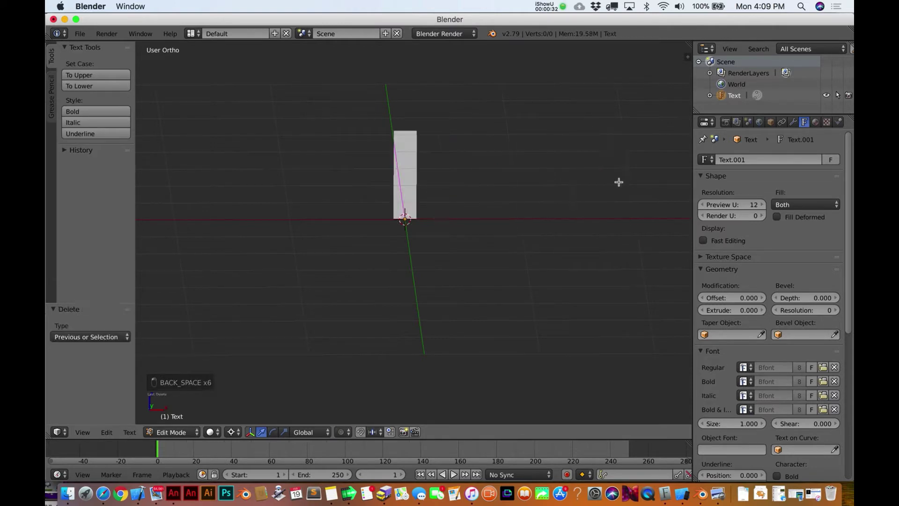
pyautogui.write('Cartooon')
pyautogui.scroll(-2, 619, 182)
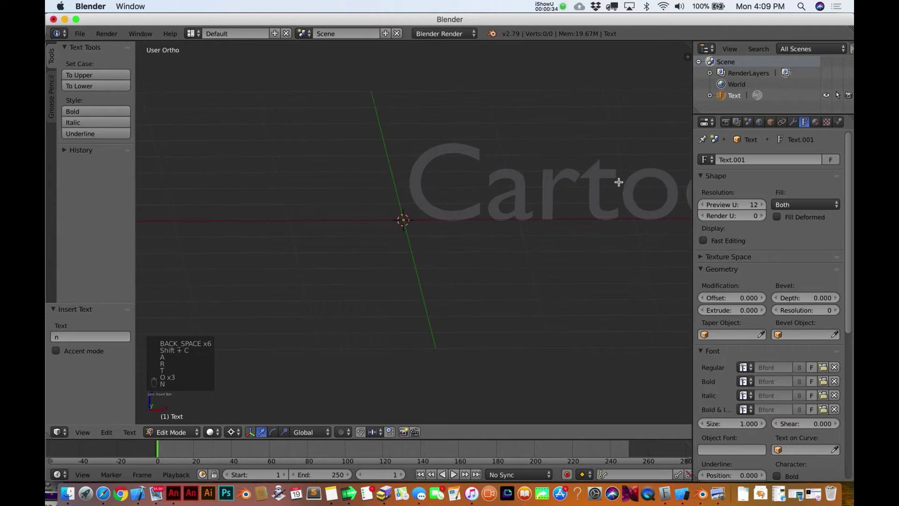
pyautogui.write('Smar')
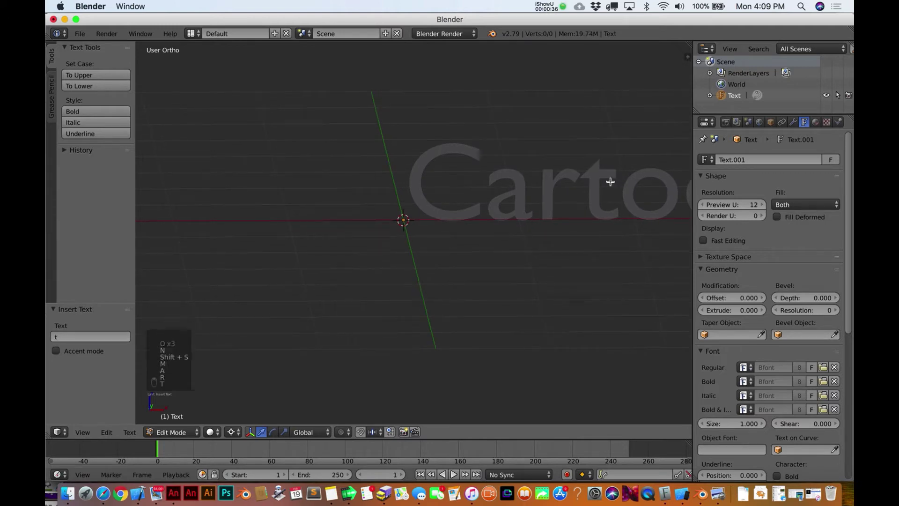
pyautogui.write('t')
pyautogui.press('Tab')
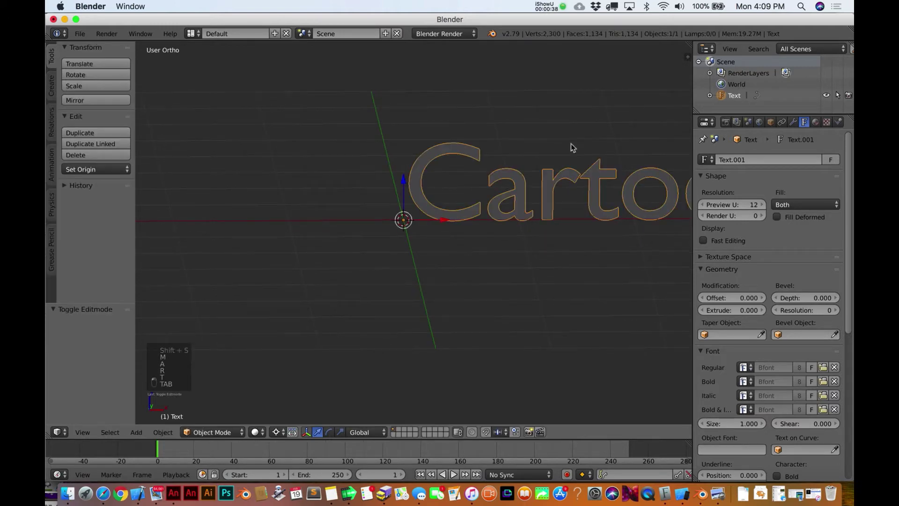
pyautogui.scroll(-2, 571, 144)
pyautogui.scroll(-2, 571, 143)
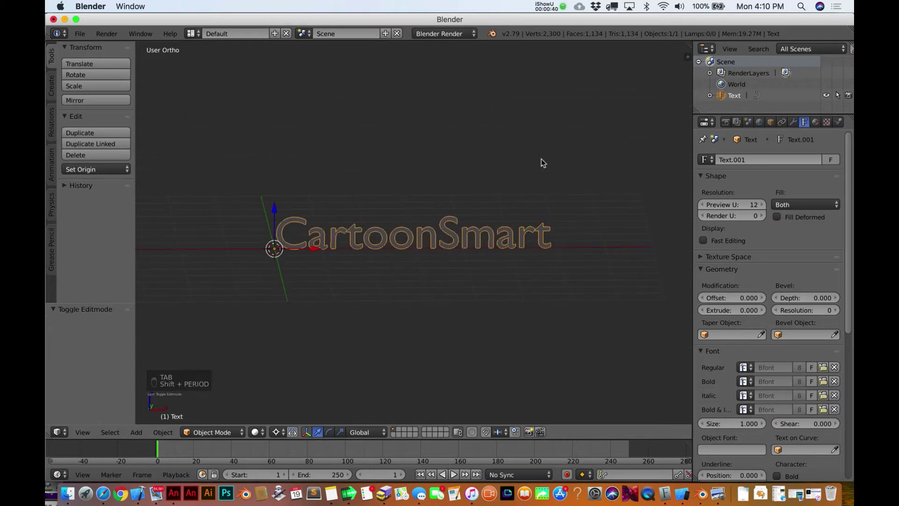
pyautogui.hotkey('shift', '.')
pyautogui.scroll(1, 480, 199)
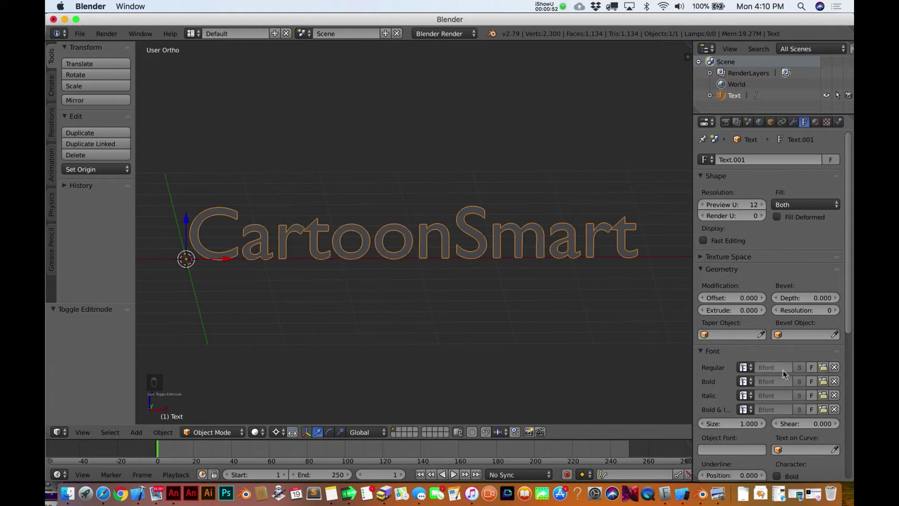
pyautogui.click(744, 367)
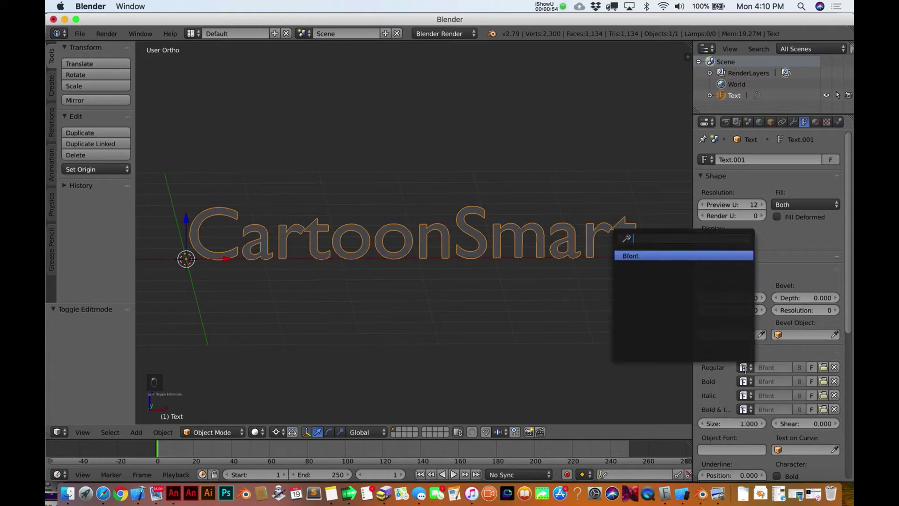
pyautogui.press('shift+super')
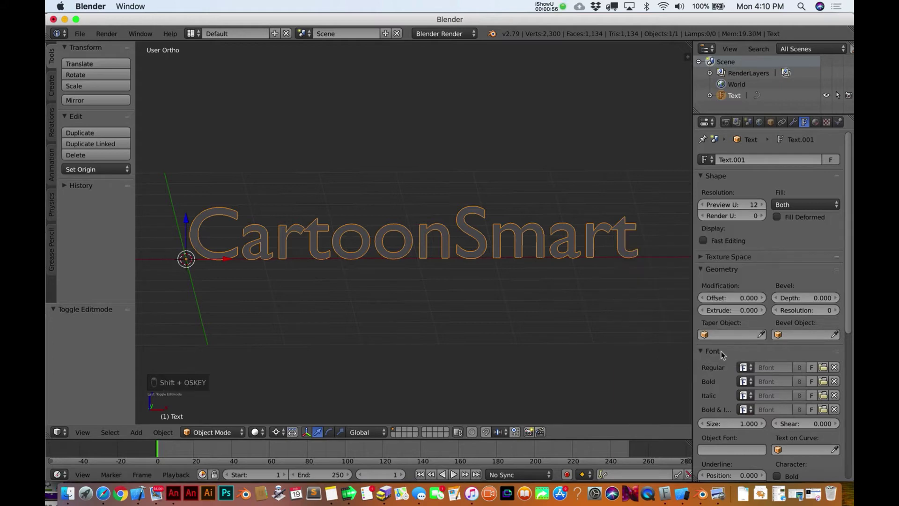
# - Browse the /Library/Fonts/ folder for a new Regular font file
pyautogui.click(822, 367)
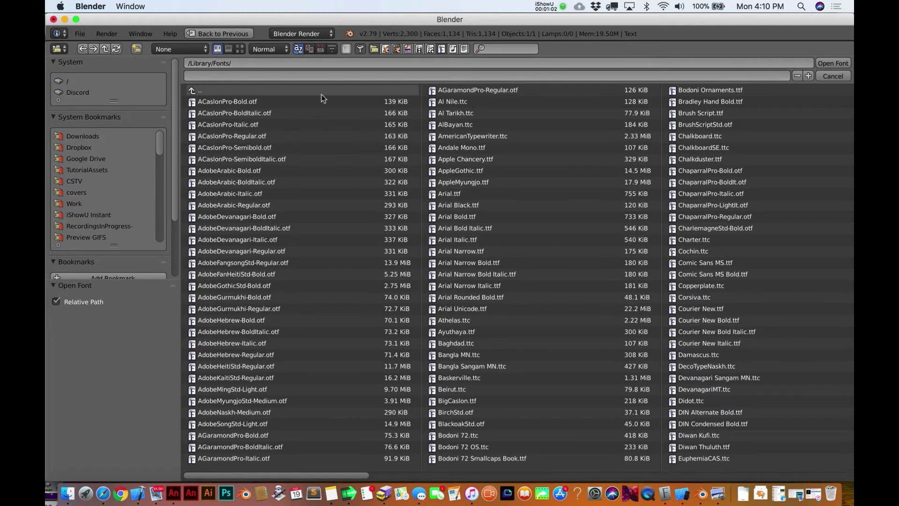
pyautogui.scroll(-5, 542, 215)
pyautogui.scroll(-3, 545, 218)
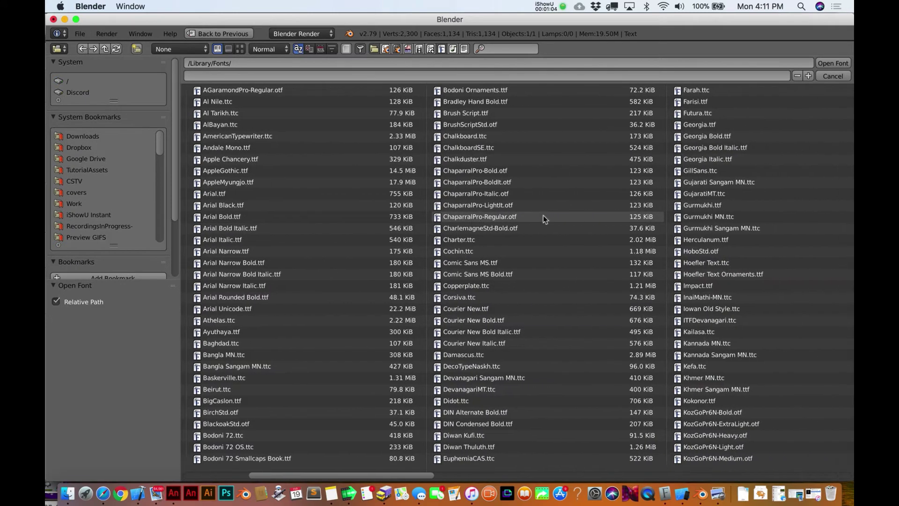
pyautogui.scroll(5, 545, 218)
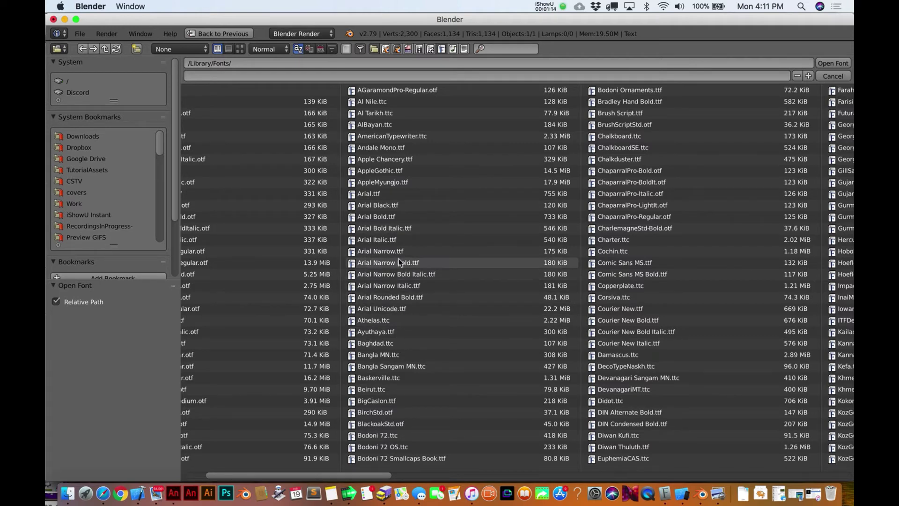
pyautogui.hscroll(-1, 398, 258)
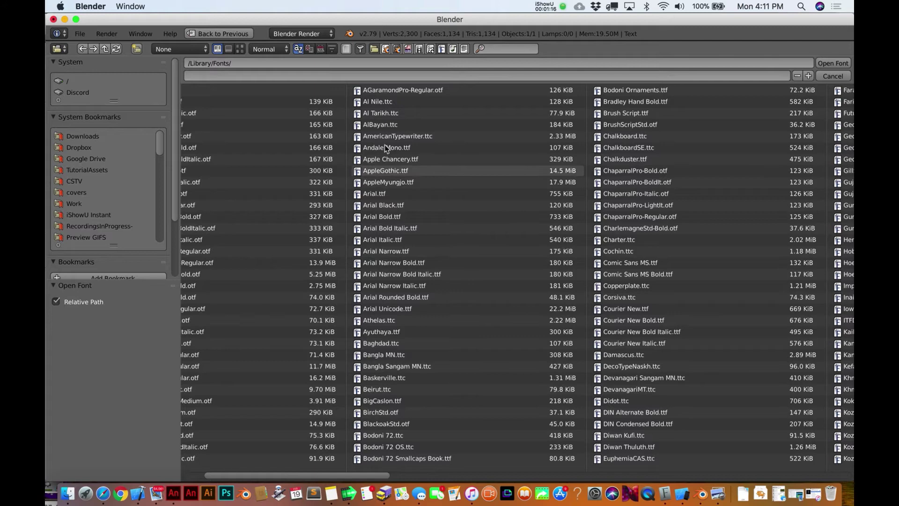
pyautogui.hscroll(-3, 384, 145)
pyautogui.hscroll(-5, 385, 141)
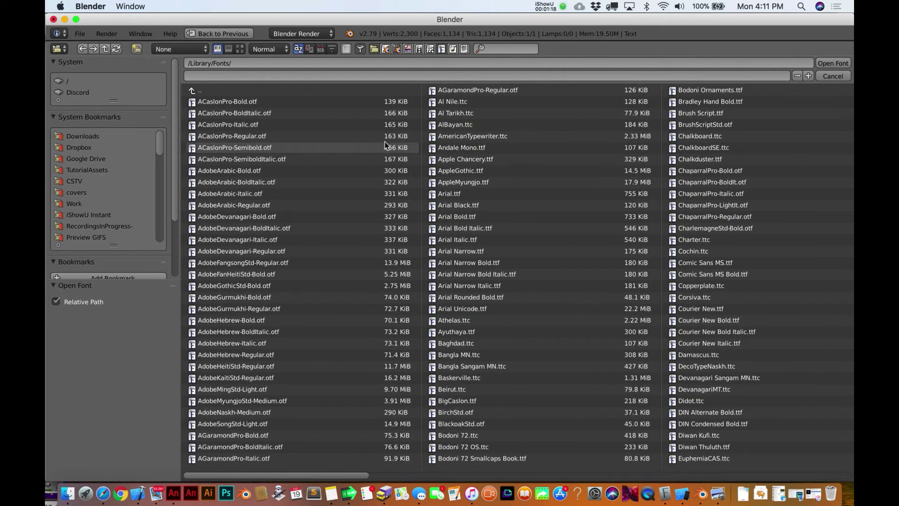
# - Apply AmericanTypewriter.ttc as the font, then convert the text to a mesh
pyautogui.doubleClick(452, 135)
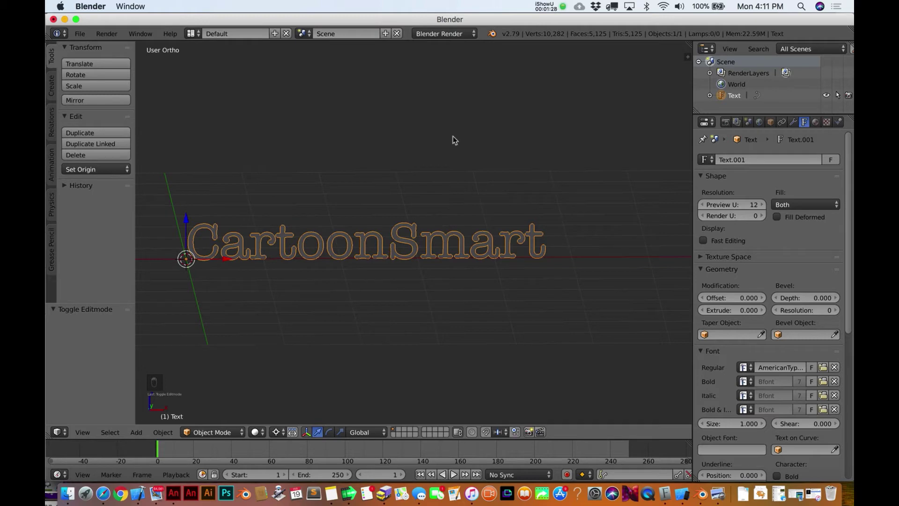
pyautogui.scroll(-3, 453, 136)
pyautogui.scroll(-3, 454, 136)
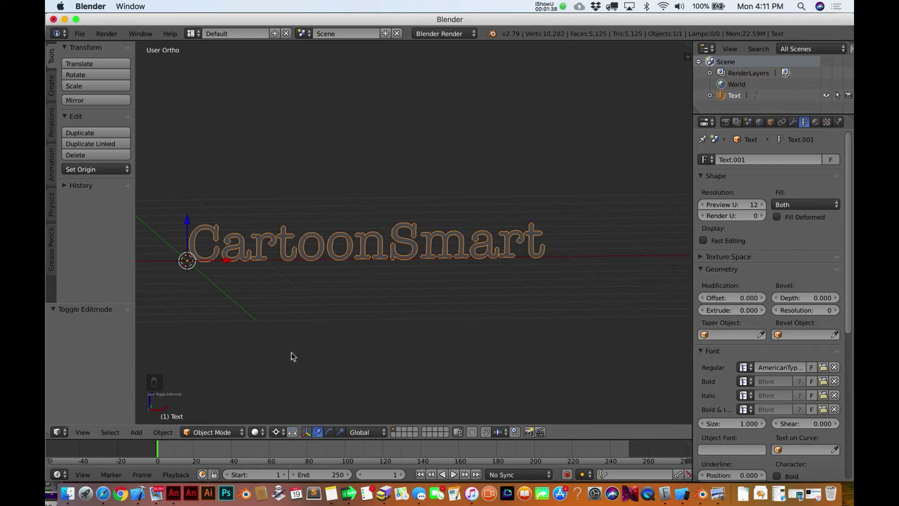
pyautogui.hotkey('alt', 'c')
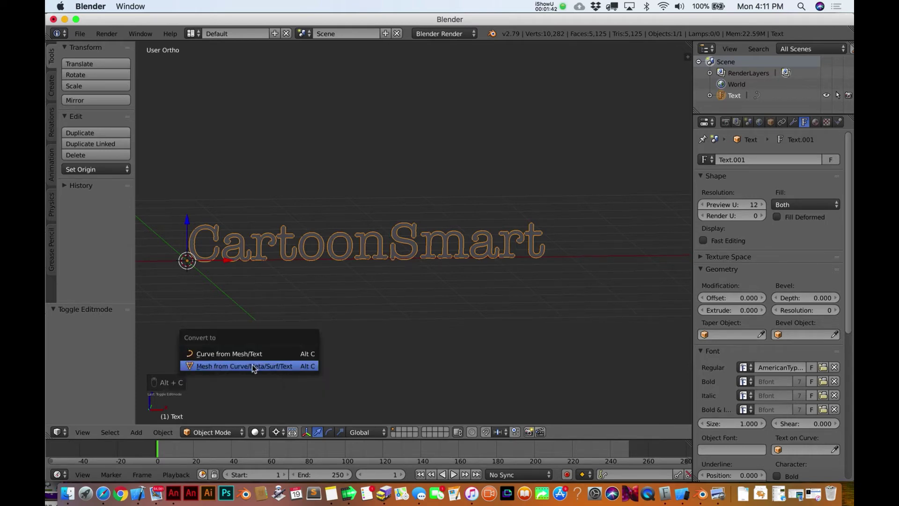
pyautogui.click(279, 368)
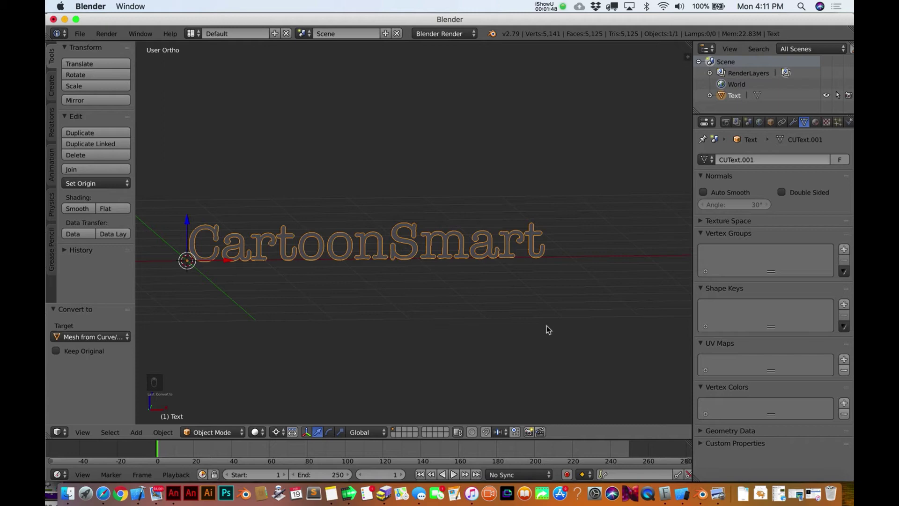
# - Enter Edit Mode on the CartoonSmart mesh and clear the vertex selection
pyautogui.press('shift+super')
pyautogui.press('shift+super')
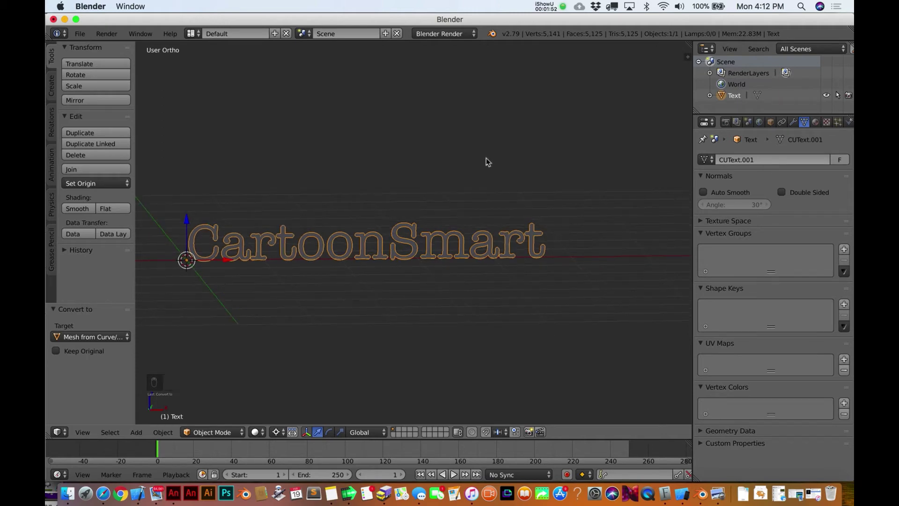
pyautogui.press('Tab')
pyautogui.scroll(2, 366, 256)
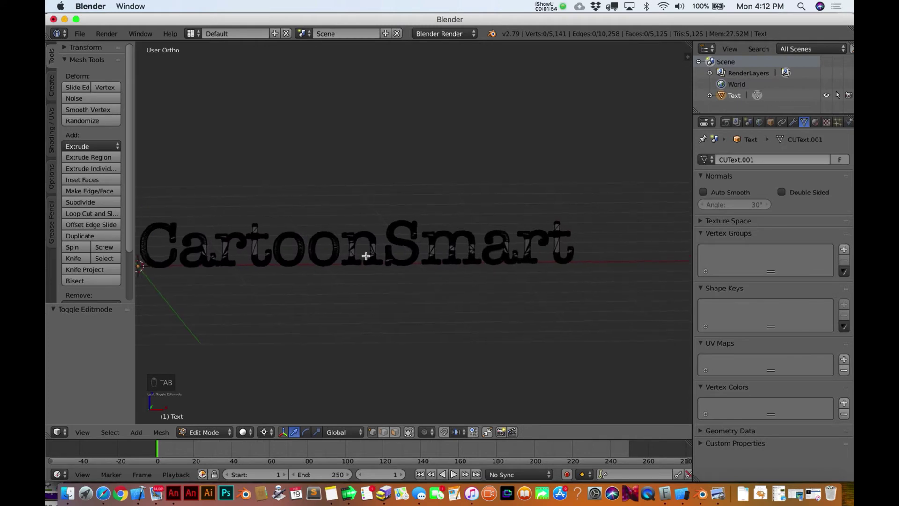
pyautogui.hscroll(-2, 306, 252)
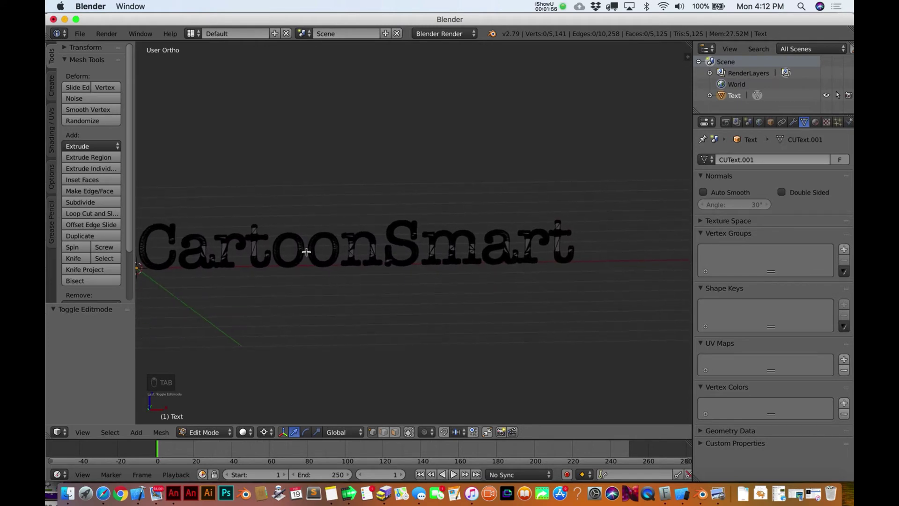
pyautogui.hscroll(-3, 306, 252)
pyautogui.rightClick(307, 252)
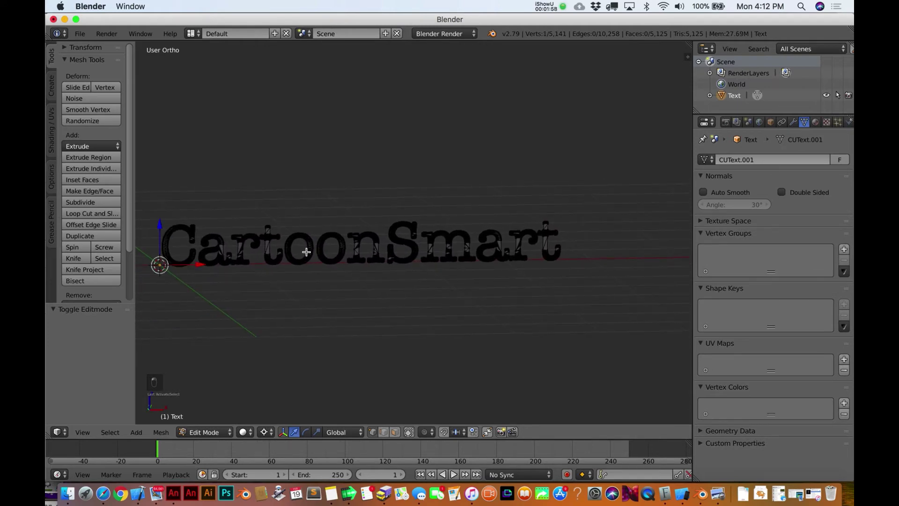
pyautogui.hotkey('shift', 'a')
pyautogui.press('a')
pyautogui.press('b')
pyautogui.moveTo(149, 181); pyautogui.dragTo(592, 295)
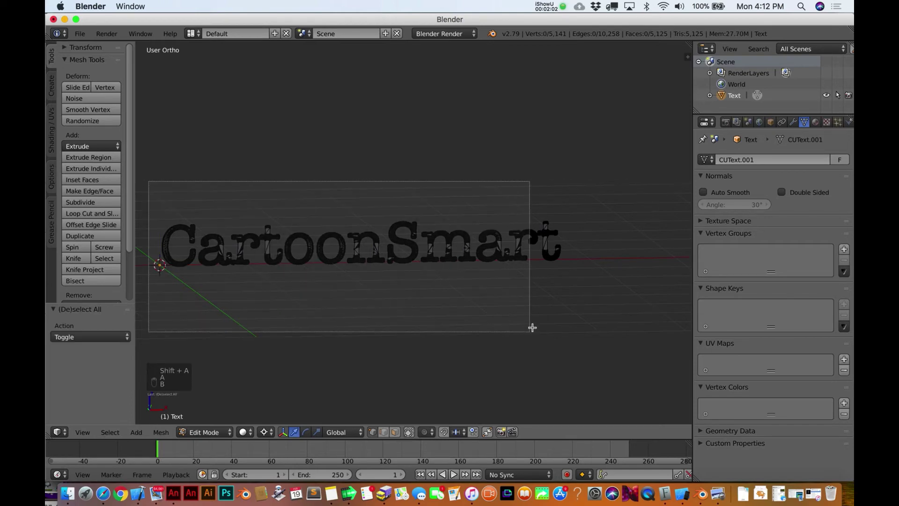
pyautogui.press('e')
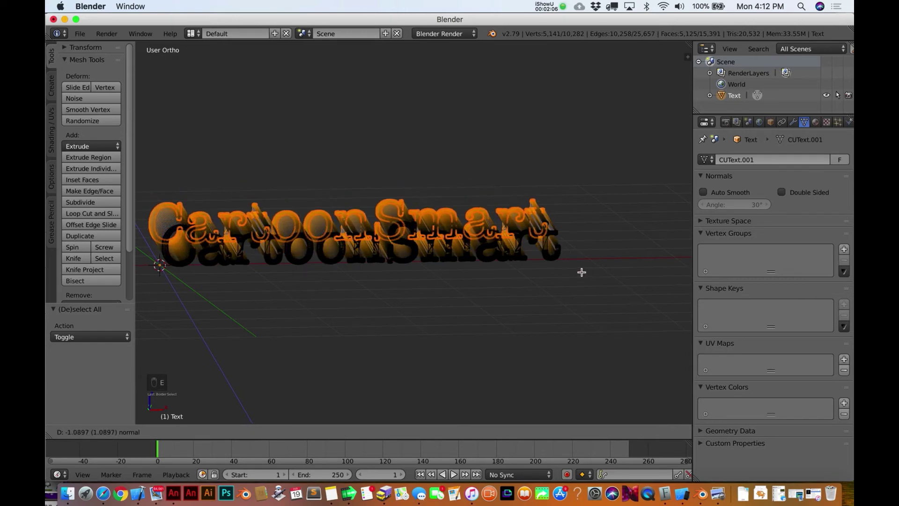
pyautogui.click(583, 272)
pyautogui.hscroll(5, 466, 297)
pyautogui.hscroll(5, 466, 297)
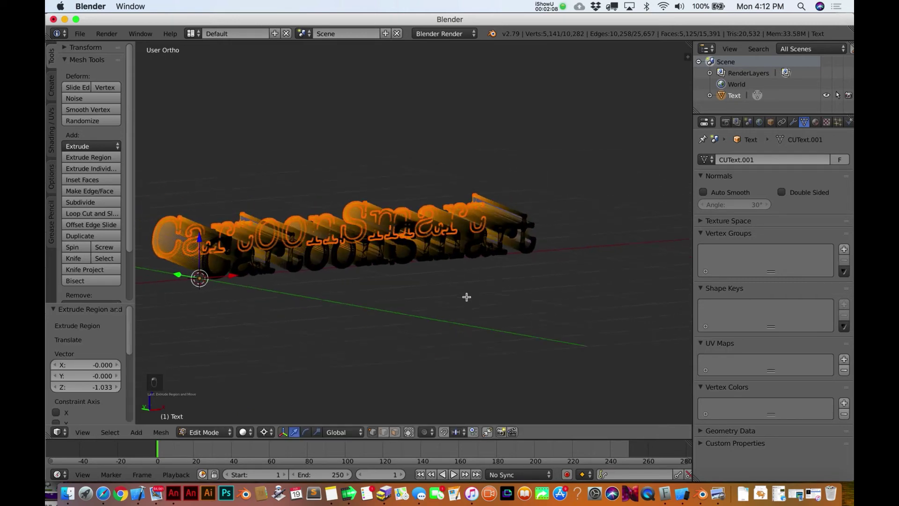
pyautogui.hscroll(5, 466, 297)
pyautogui.hscroll(5, 466, 297)
pyautogui.hscroll(5, 466, 297)
pyautogui.hscroll(5, 466, 297)
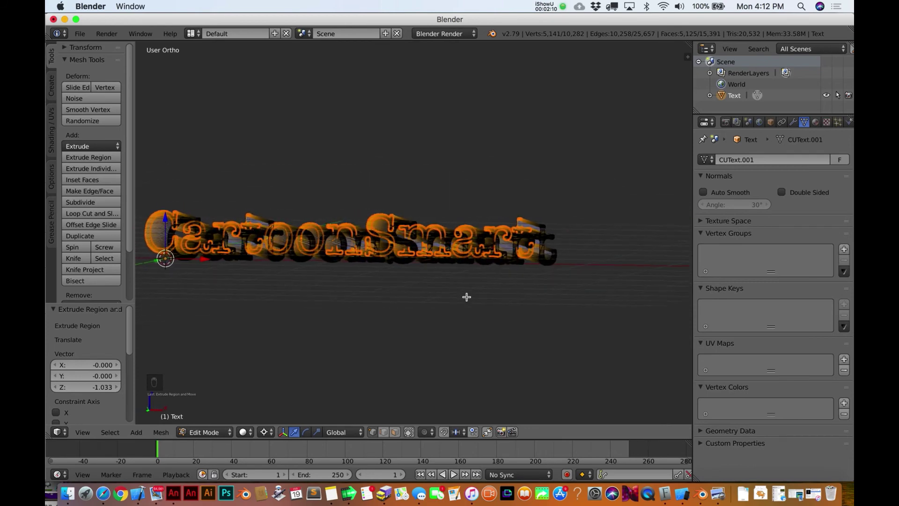
pyautogui.hscroll(3, 467, 297)
pyautogui.press('Tab')
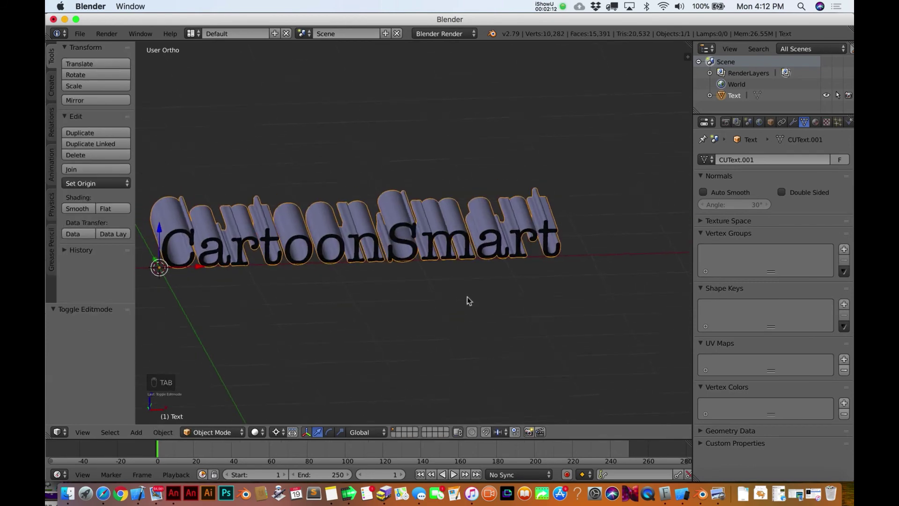
pyautogui.hscroll(3, 467, 296)
pyautogui.hscroll(5, 467, 297)
pyautogui.scroll(-5, 468, 296)
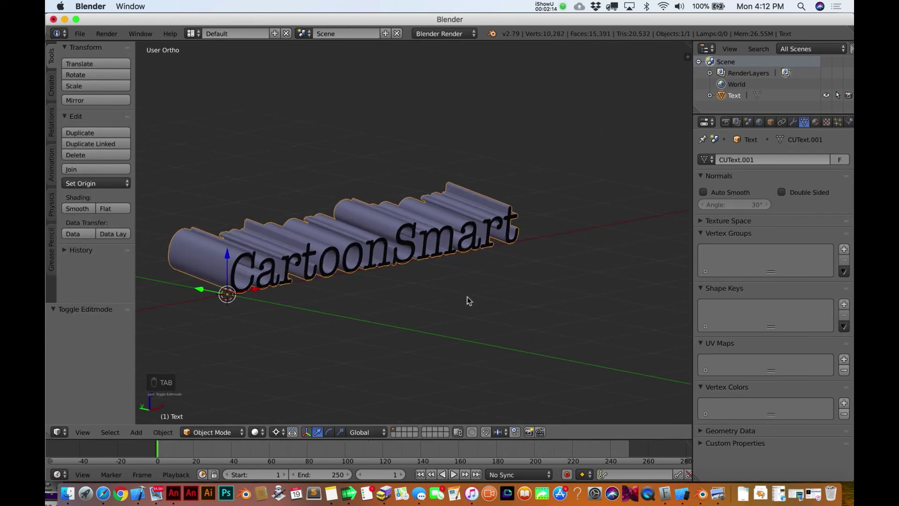
pyautogui.hscroll(3, 467, 296)
pyautogui.press('z')
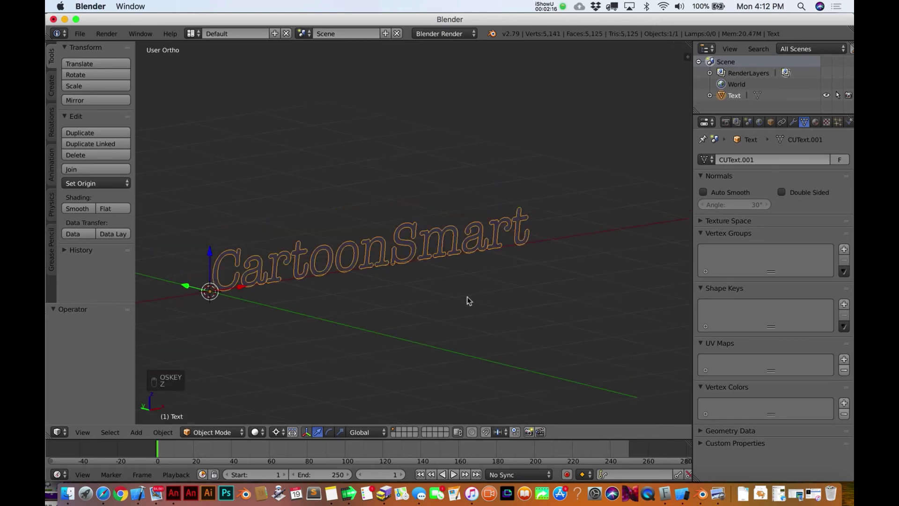
pyautogui.hscroll(-4, 467, 296)
pyautogui.scroll(4, 468, 287)
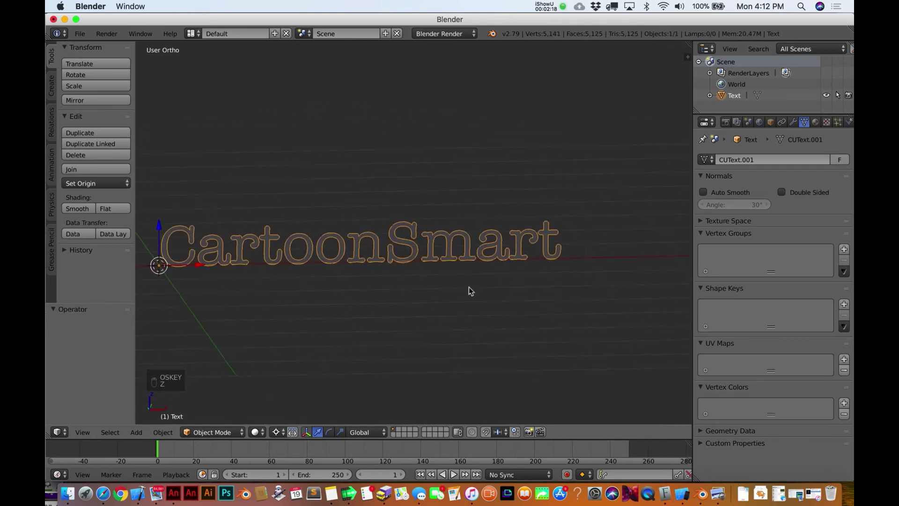
pyautogui.press('Tab')
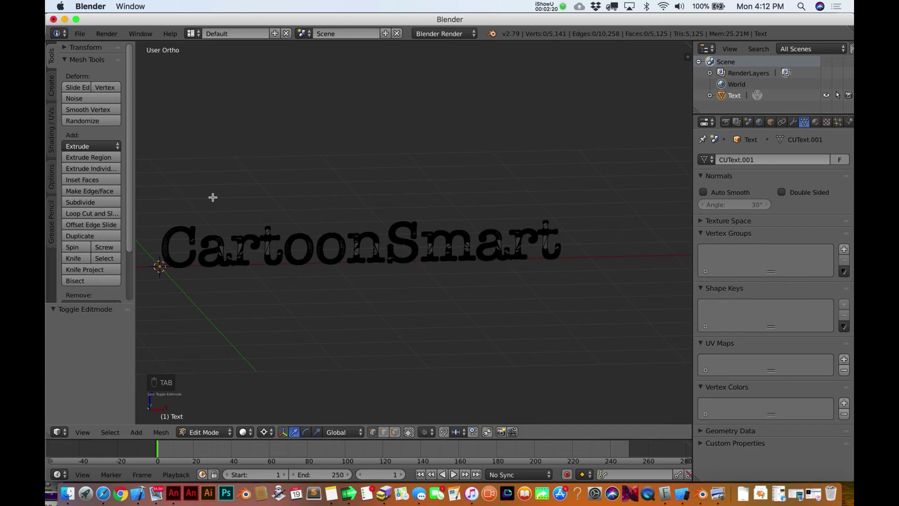
# - Box-select all the text's vertices and extrude them into depth
pyautogui.press('b')
pyautogui.moveTo(151, 182); pyautogui.dragTo(601, 295)
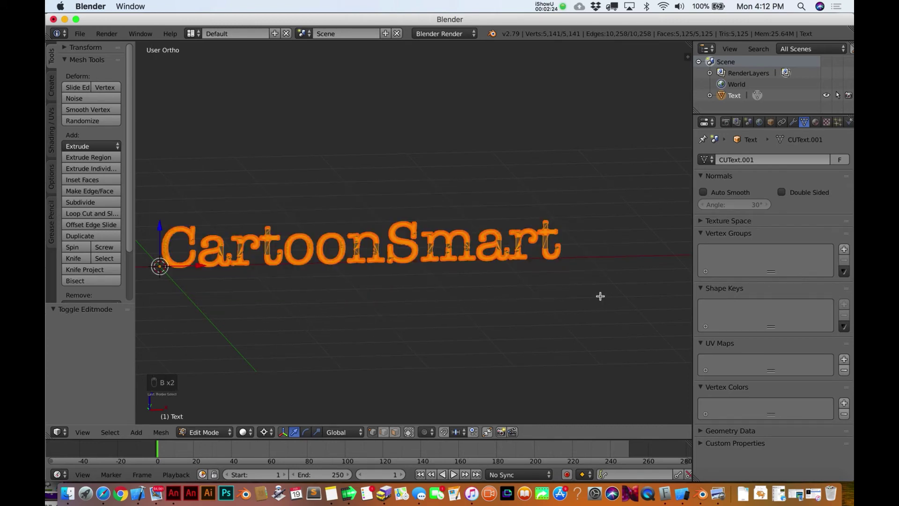
pyautogui.press('e')
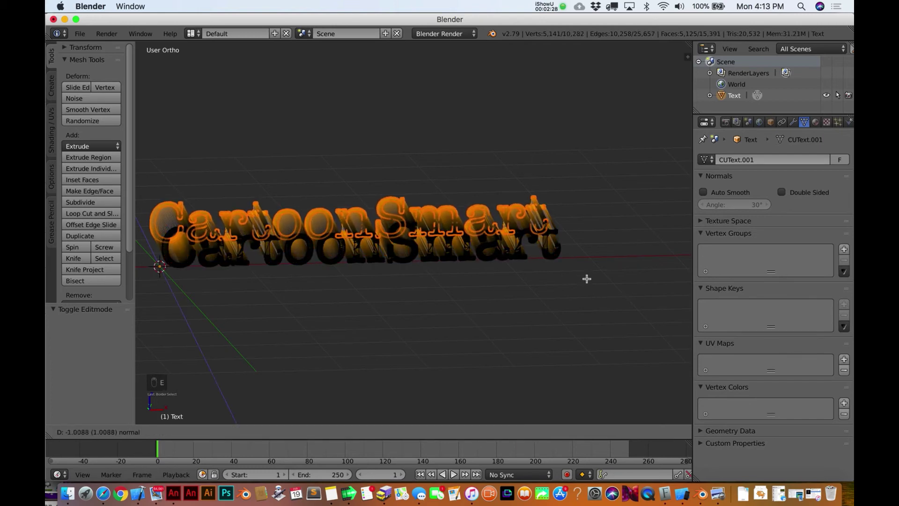
pyautogui.click(587, 276)
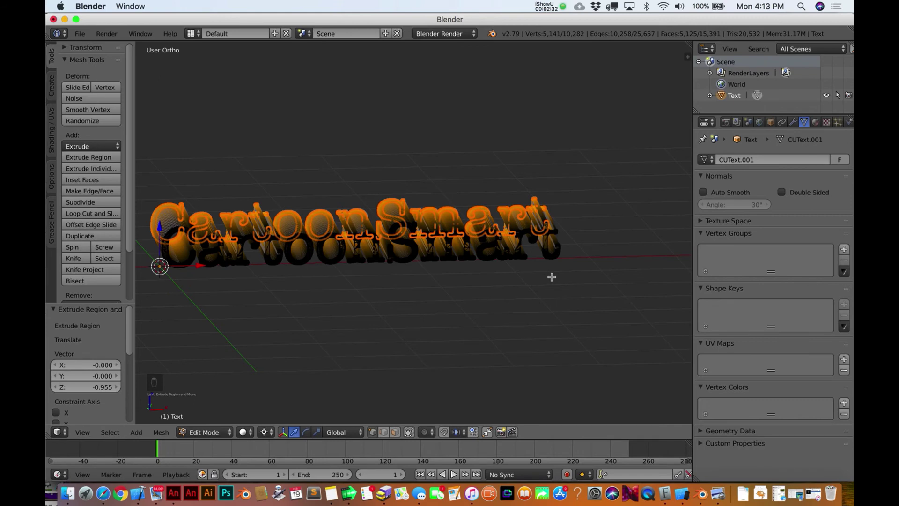
# - Scale the extruded back face to about 0.836 and shift it sideways
pyautogui.press('s')
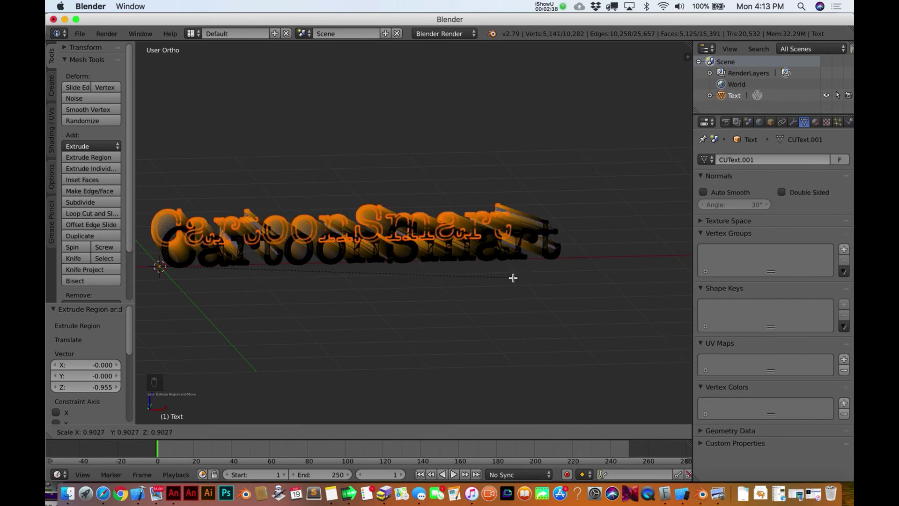
pyautogui.click(485, 269)
pyautogui.hscroll(-10, 488, 271)
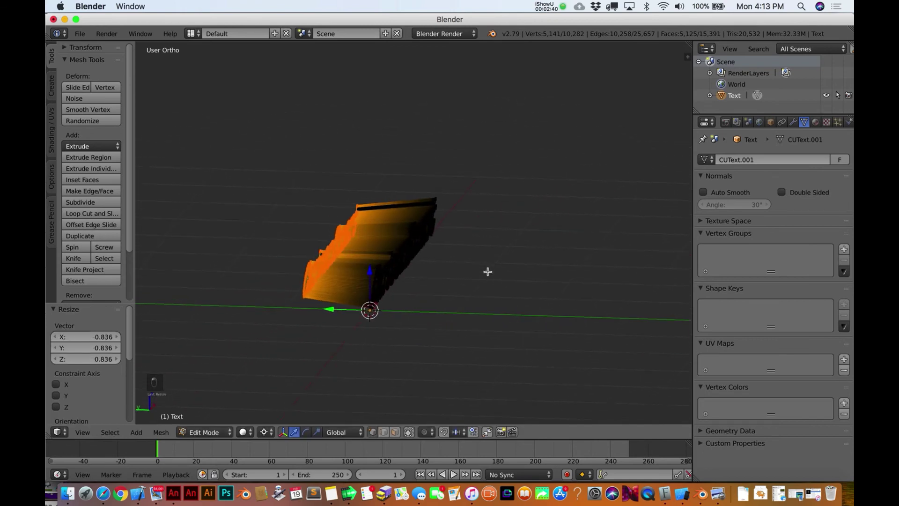
pyautogui.hscroll(-3, 488, 271)
pyautogui.hscroll(-3, 488, 271)
pyautogui.hscroll(-2, 487, 271)
pyautogui.hscroll(-2, 487, 271)
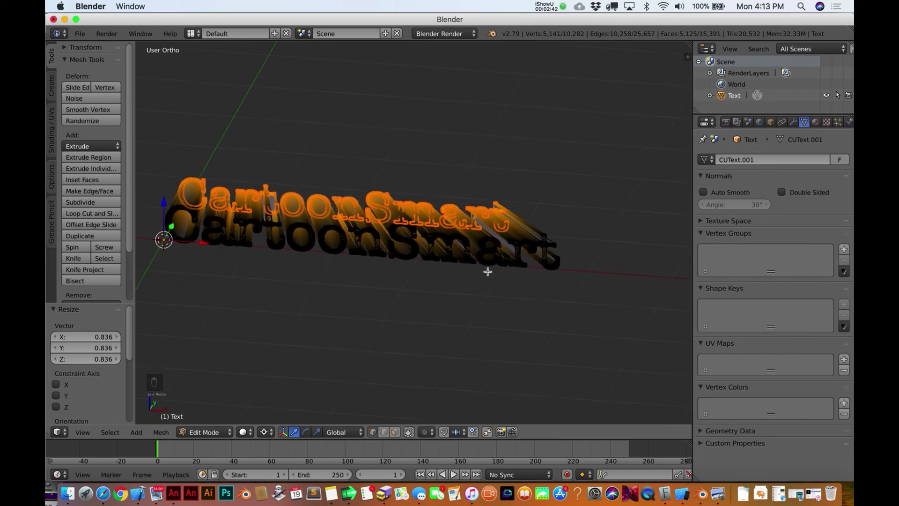
pyautogui.hscroll(-2, 487, 271)
pyautogui.press('g')
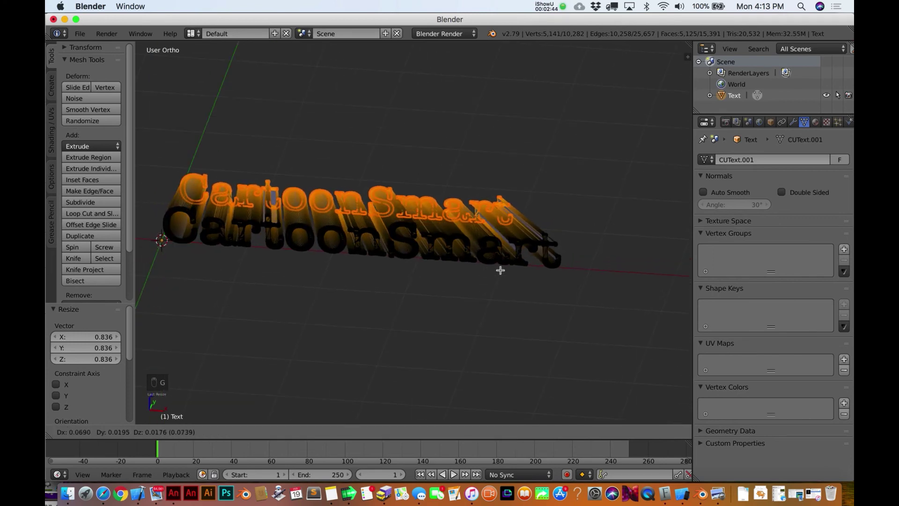
pyautogui.click(515, 274)
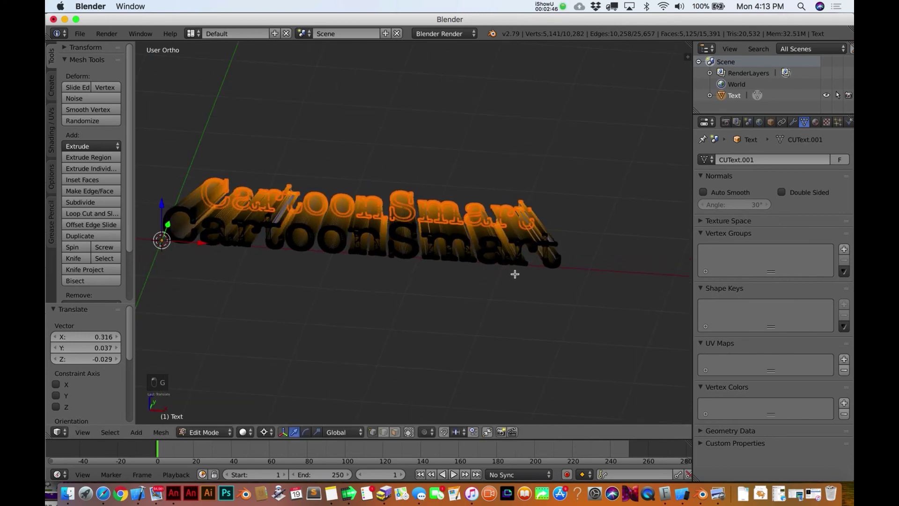
# - Return to Object Mode and frame the CartoonSmart block in the view
pyautogui.press('Tab')
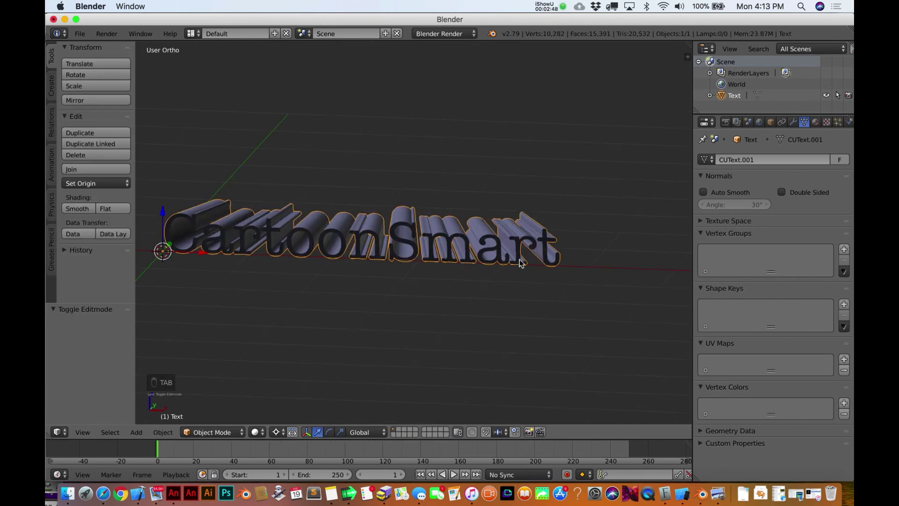
pyautogui.scroll(3, 519, 260)
pyautogui.scroll(3, 519, 259)
pyautogui.scroll(3, 519, 259)
pyautogui.scroll(3, 519, 259)
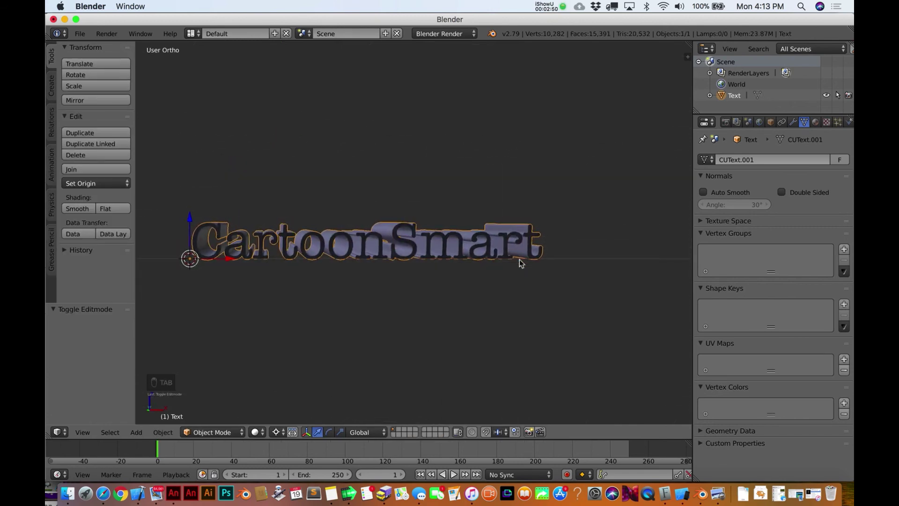
pyautogui.scroll(-2, 519, 259)
pyautogui.scroll(-3, 519, 259)
pyautogui.scroll(-3, 519, 258)
pyautogui.scroll(-3, 519, 259)
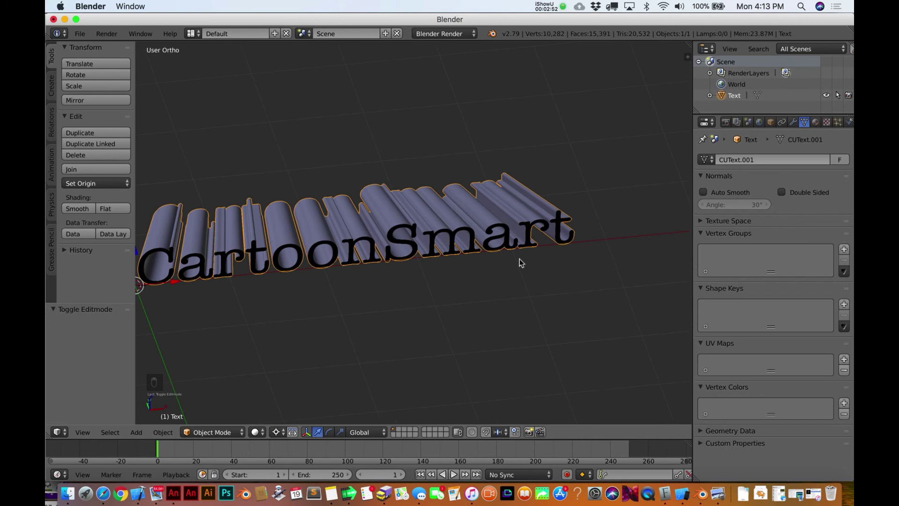
pyautogui.scroll(3, 520, 261)
pyautogui.scroll(2, 519, 262)
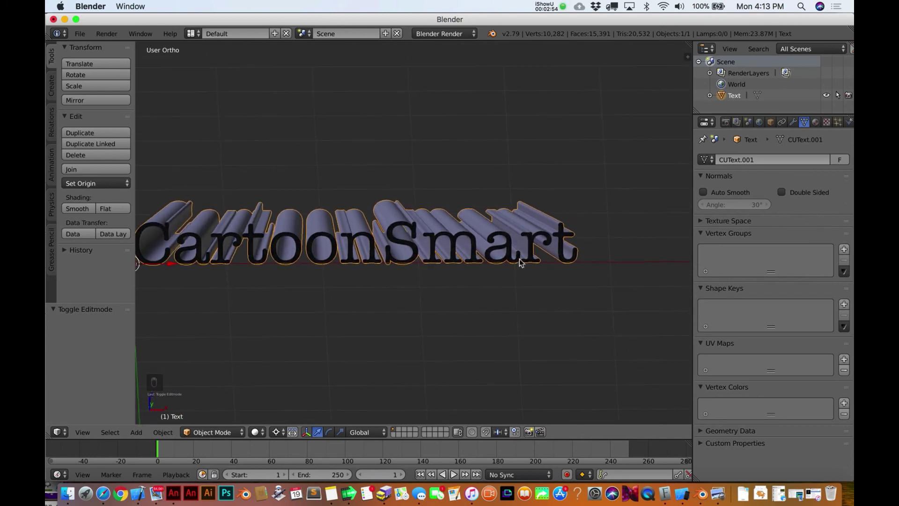
pyautogui.hotkey('shift', '.')
# - Select the text object and orbit around to inspect the solid extrusion
pyautogui.scroll(3, 464, 222)
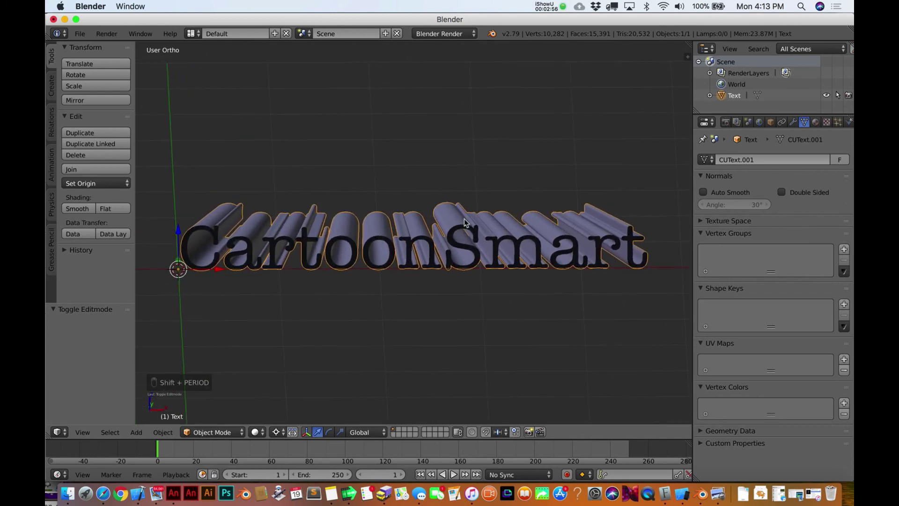
pyautogui.scroll(2, 461, 209)
pyautogui.scroll(2, 461, 209)
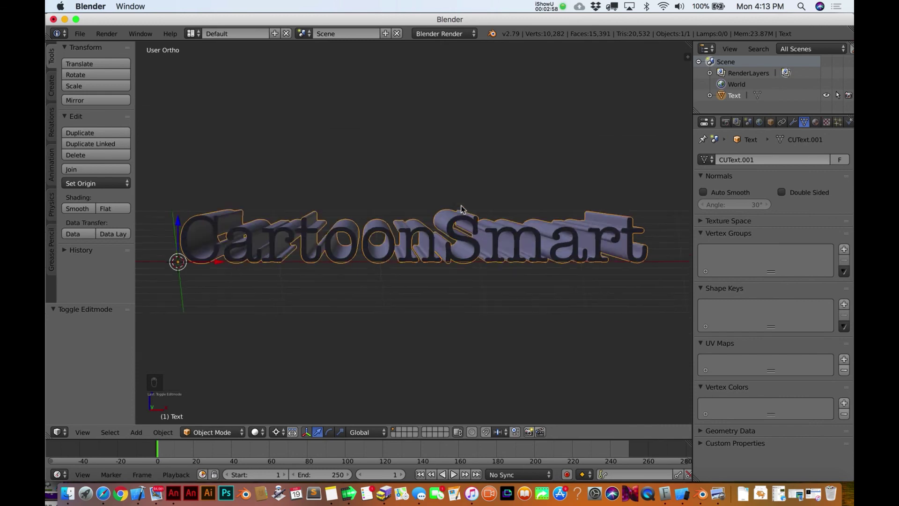
pyautogui.scroll(-2, 461, 208)
pyautogui.rightClick(456, 206)
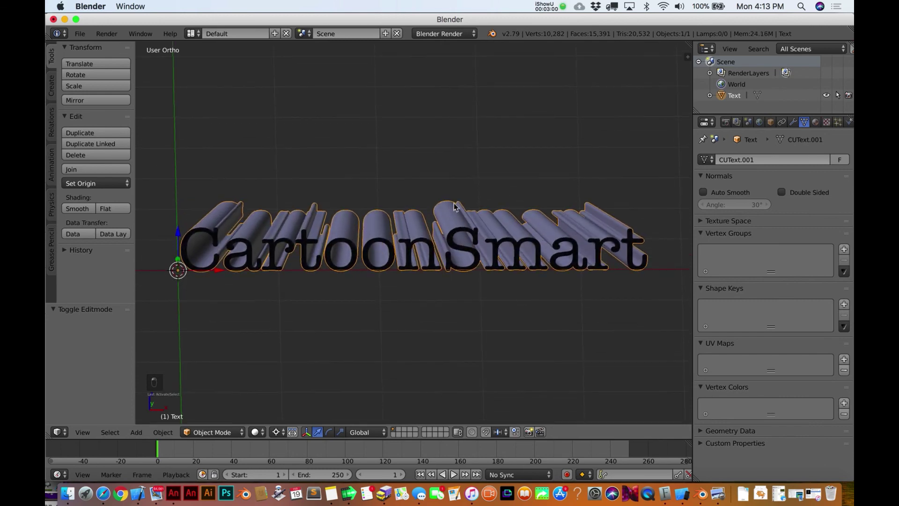
pyautogui.scroll(1, 454, 205)
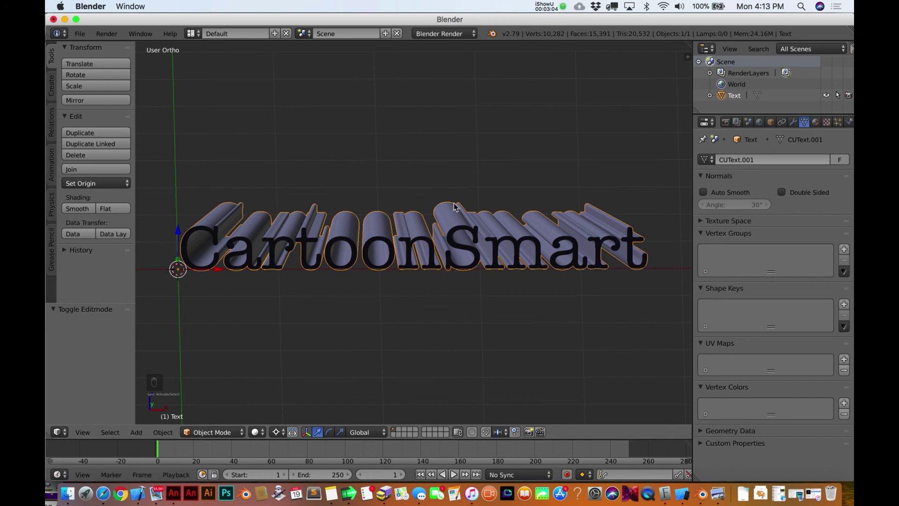
pyautogui.scroll(1, 454, 206)
pyautogui.scroll(-1, 454, 206)
pyautogui.scroll(-1, 454, 206)
pyautogui.scroll(1, 455, 205)
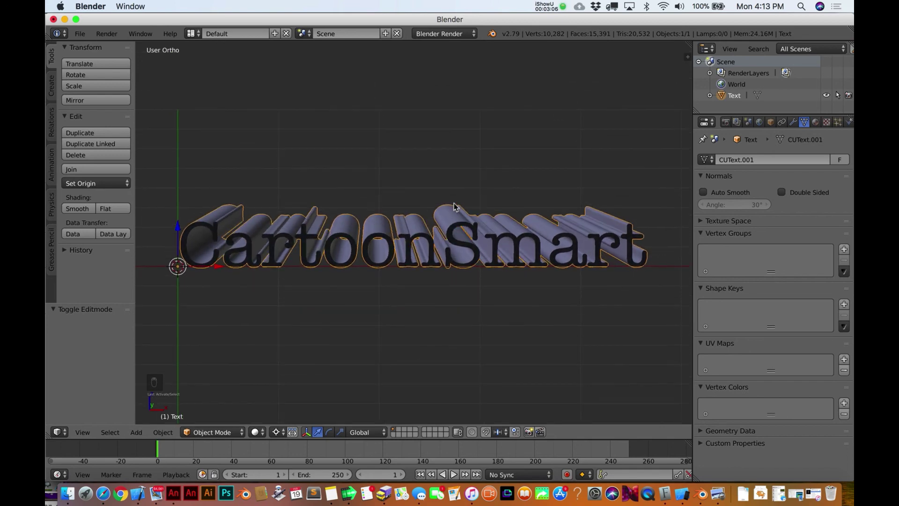
pyautogui.hscroll(3, 454, 205)
pyautogui.hscroll(5, 453, 206)
pyautogui.hscroll(-5, 453, 206)
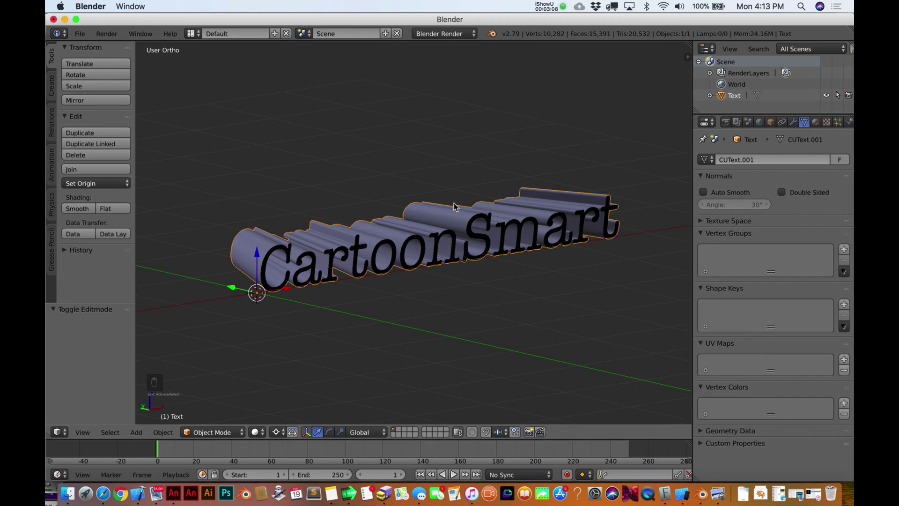
pyautogui.hscroll(-2, 453, 206)
pyautogui.hscroll(3, 454, 206)
pyautogui.scroll(3, 454, 206)
pyautogui.scroll(-3, 454, 206)
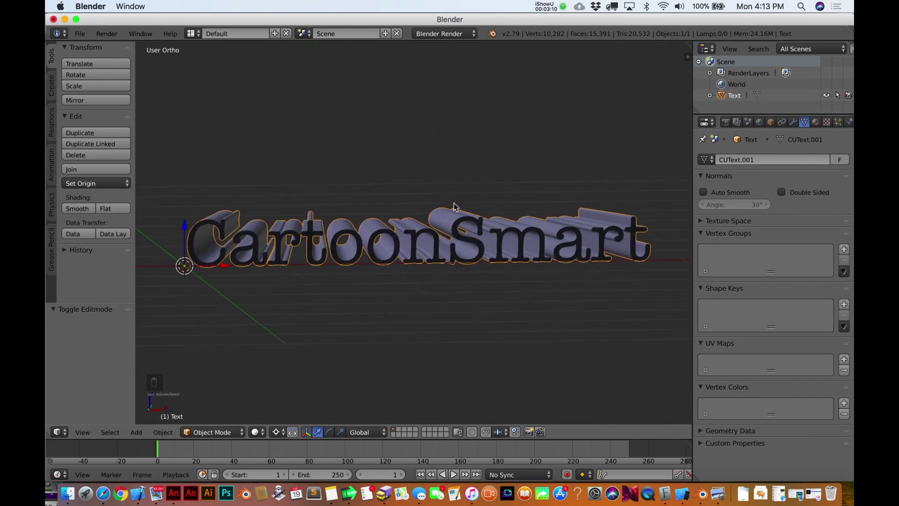